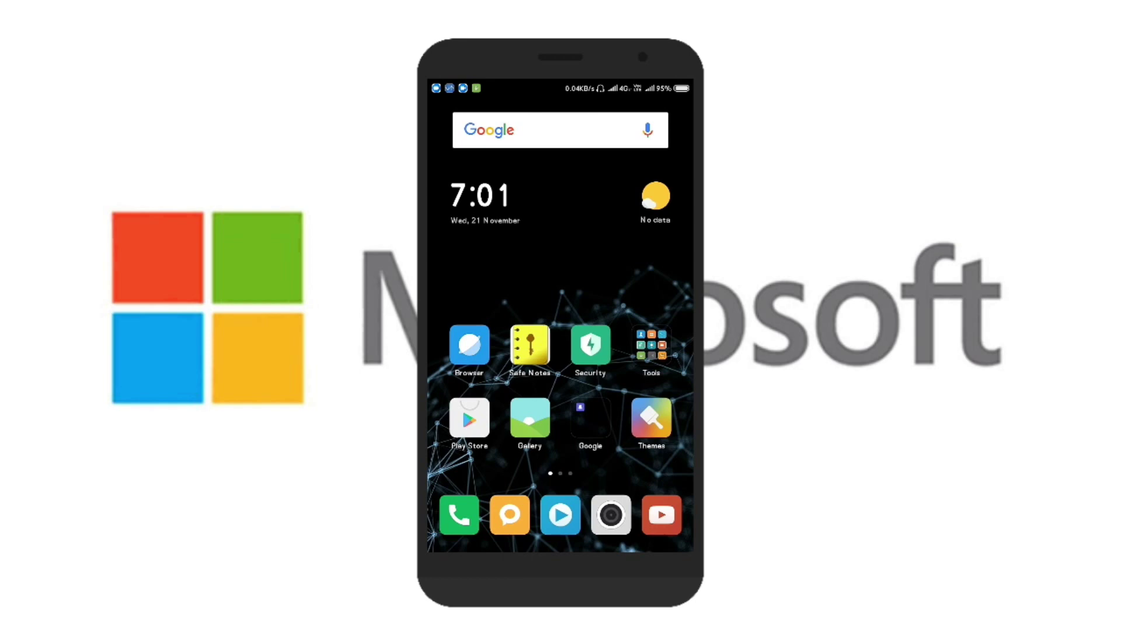
Launch the phone's Browser app from the Android home screen to reach Google's homepage
{"action": "left_click", "coordinate": [469, 344]}
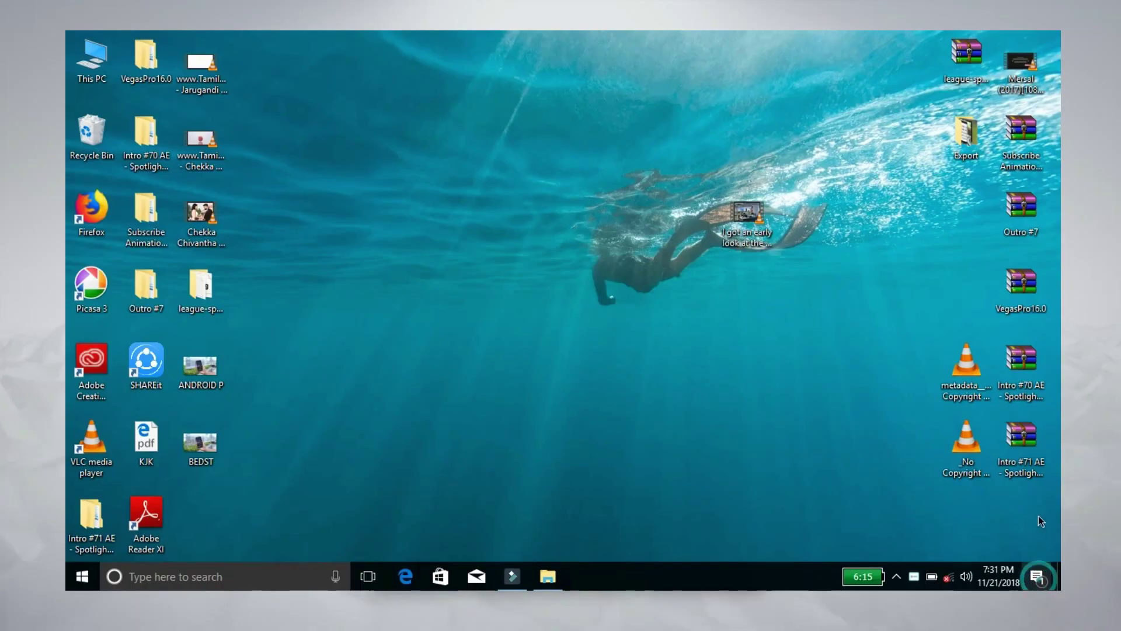
Review the pending Windows update and driver update history, then return to the Settings home page
{"action": "left_click", "coordinate": [1046, 575]}
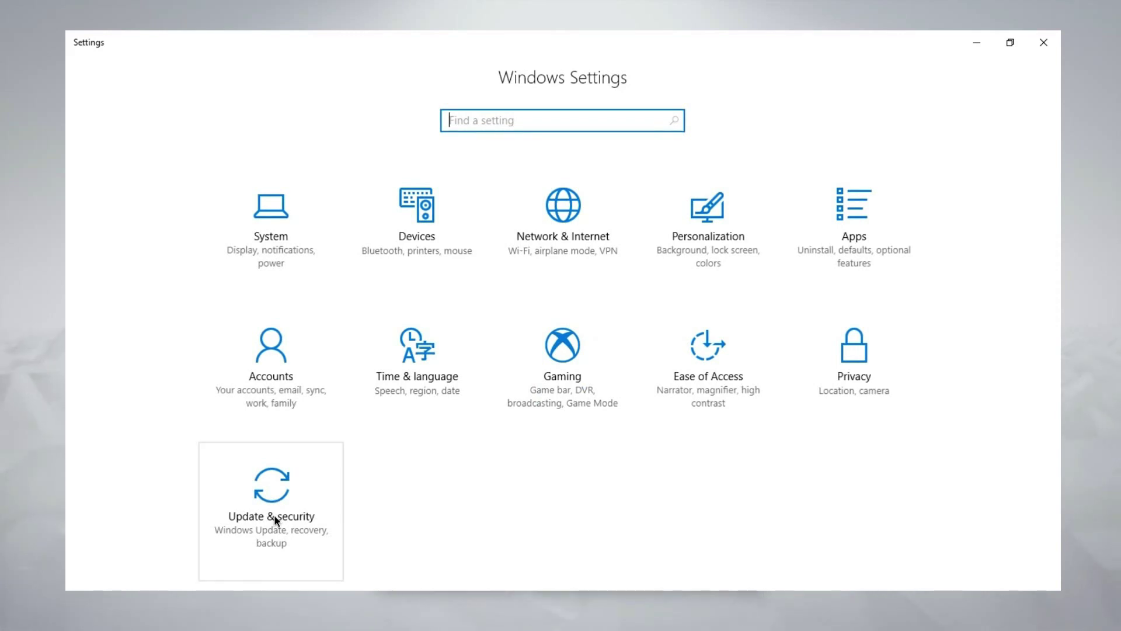
{"action": "left_click", "coordinate": [275, 519]}
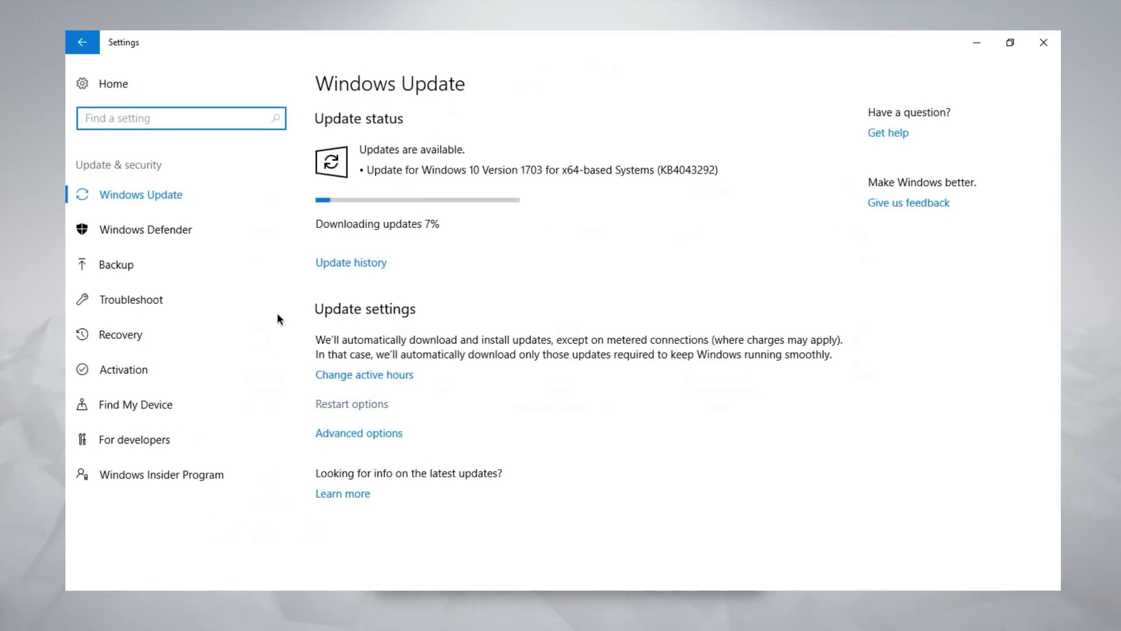
{"action": "left_click", "coordinate": [149, 198]}
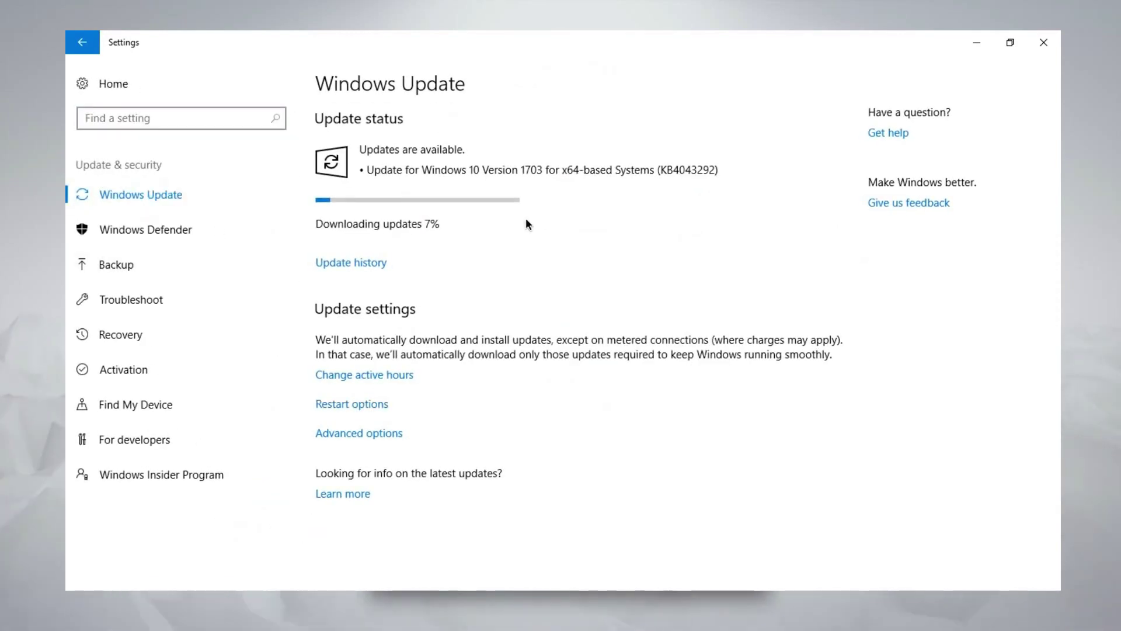
{"action": "left_click", "coordinate": [370, 266]}
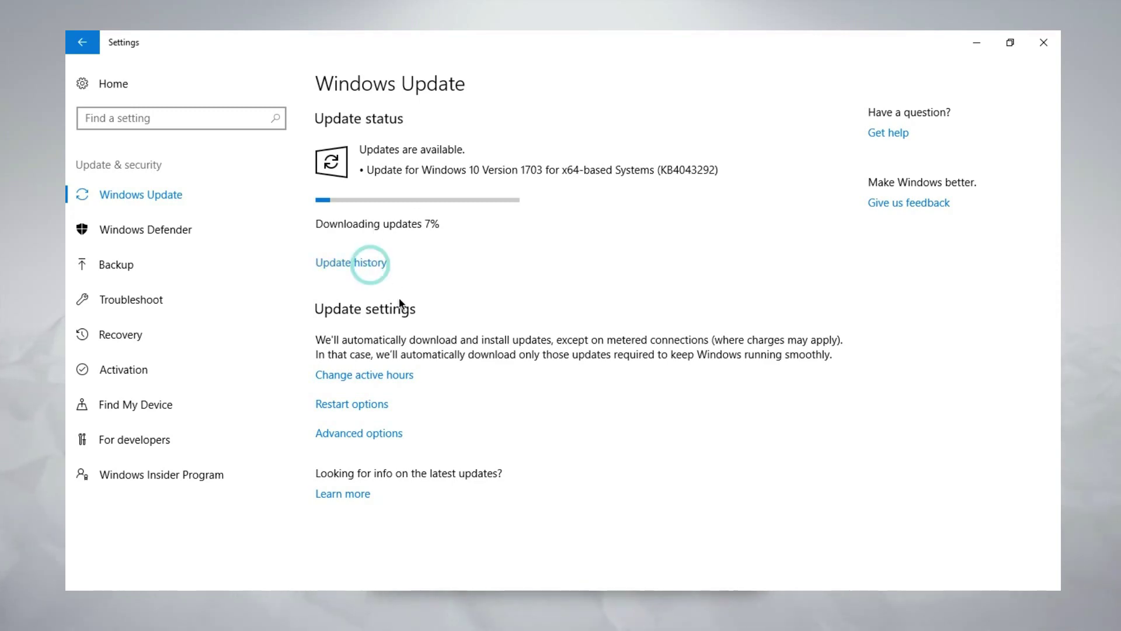
{"action": "left_click", "coordinate": [181, 290]}
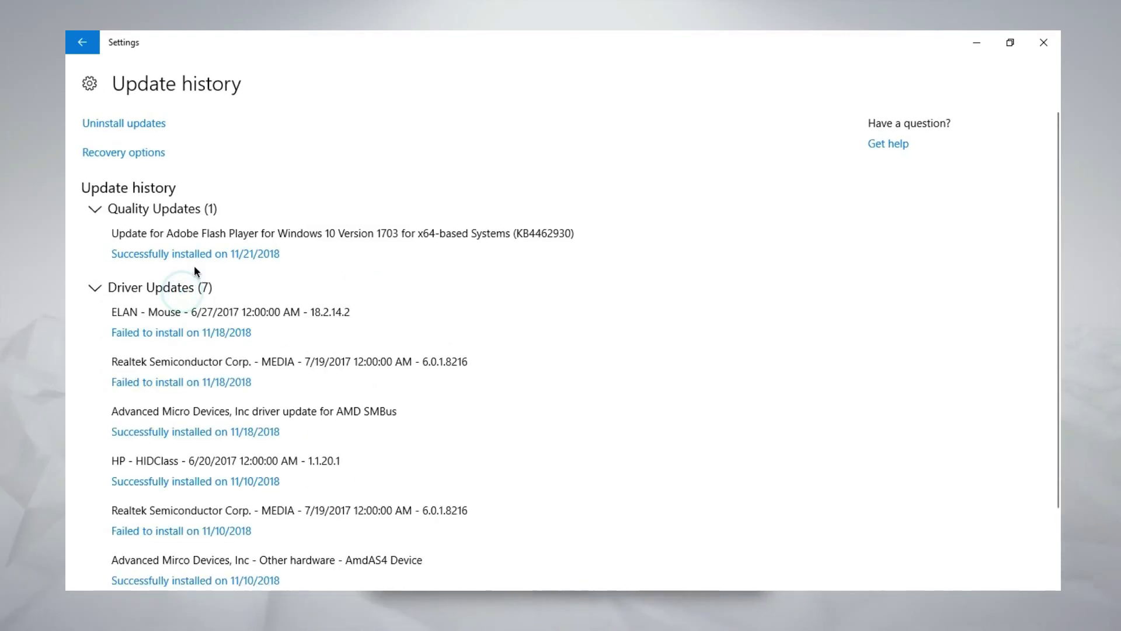
{"action": "left_click", "coordinate": [83, 41]}
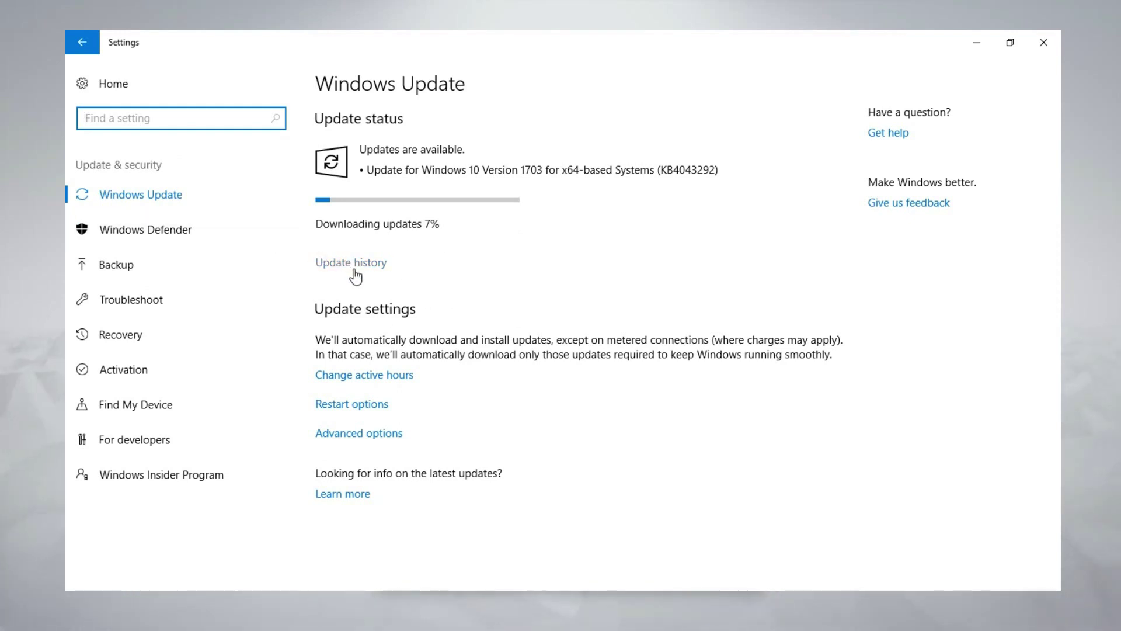
{"action": "left_click", "coordinate": [68, 38]}
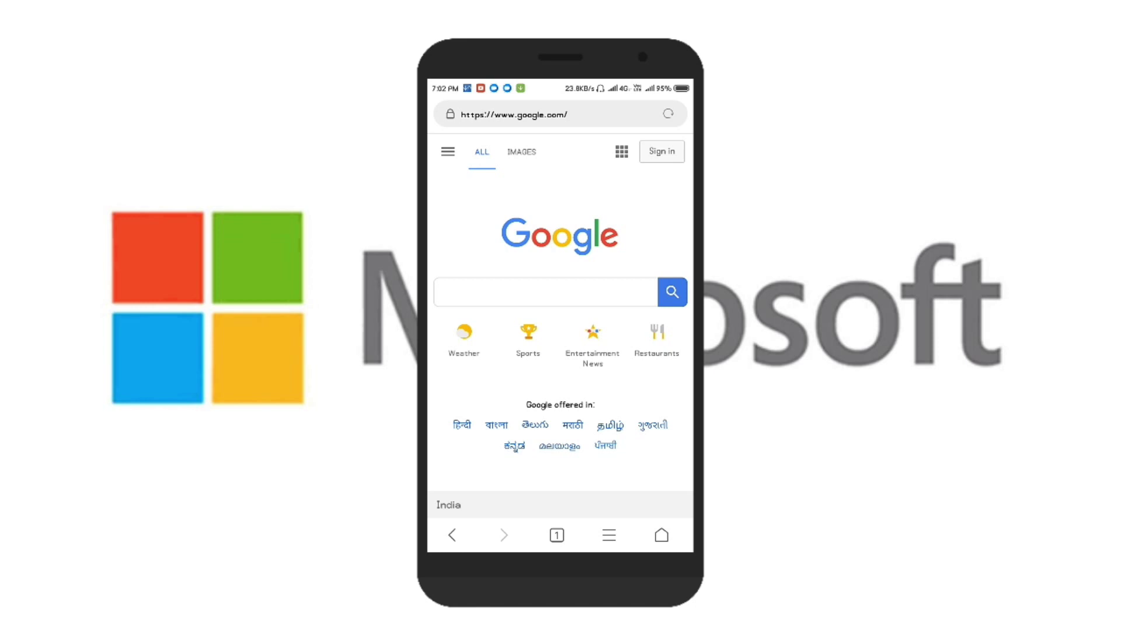
Google 'windows 10 iso' and open Microsoft's 'Download Windows 10 Disc Image' result
{"action": "left_click", "coordinate": [546, 291]}
{"action": "type", "text": "w"}
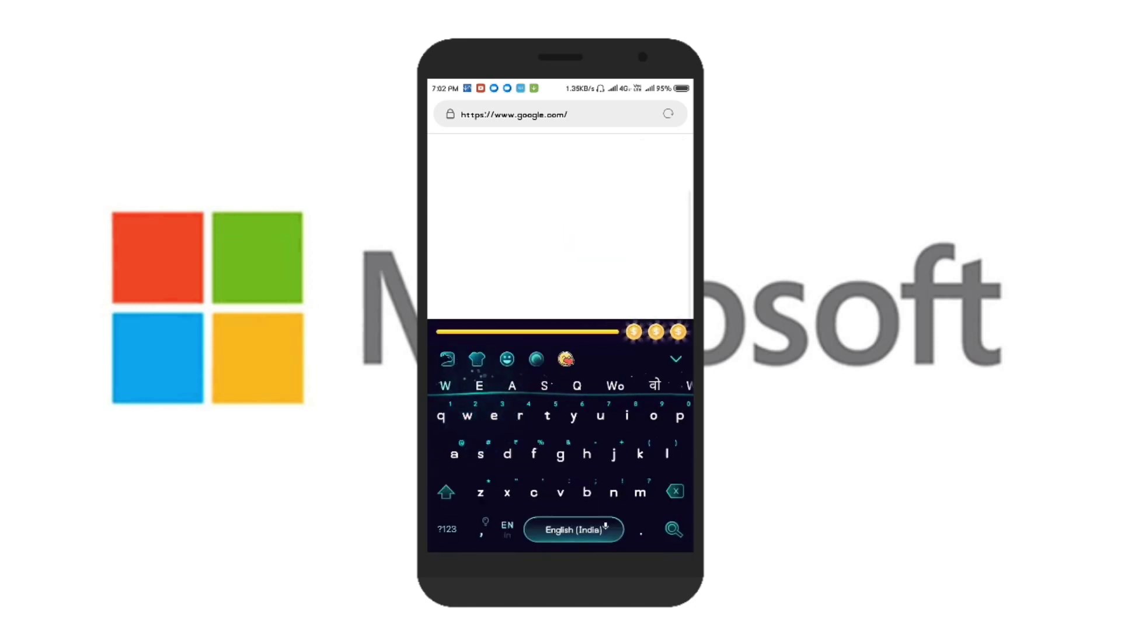
{"action": "type", "text": "ind"}
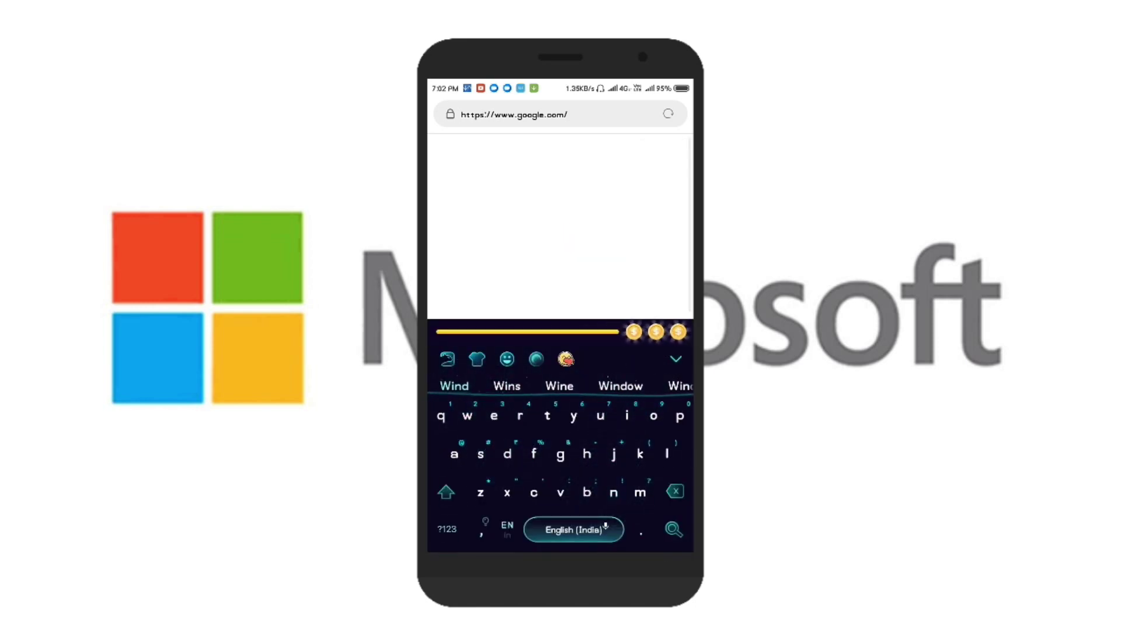
{"action": "left_click", "coordinate": [473, 146]}
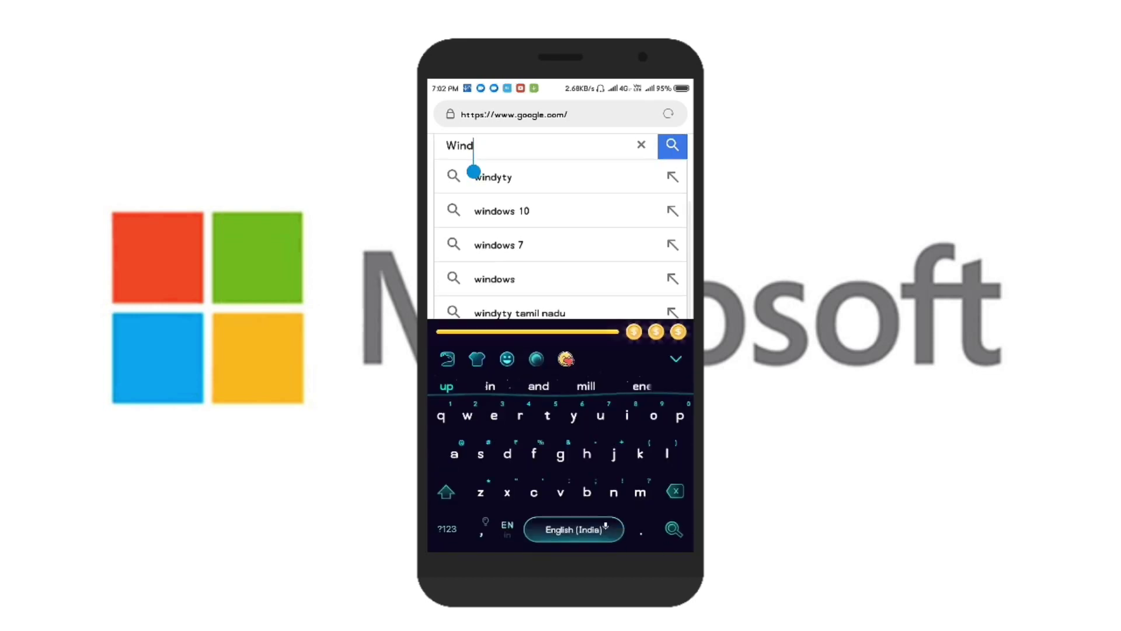
{"action": "type", "text": "ows "}
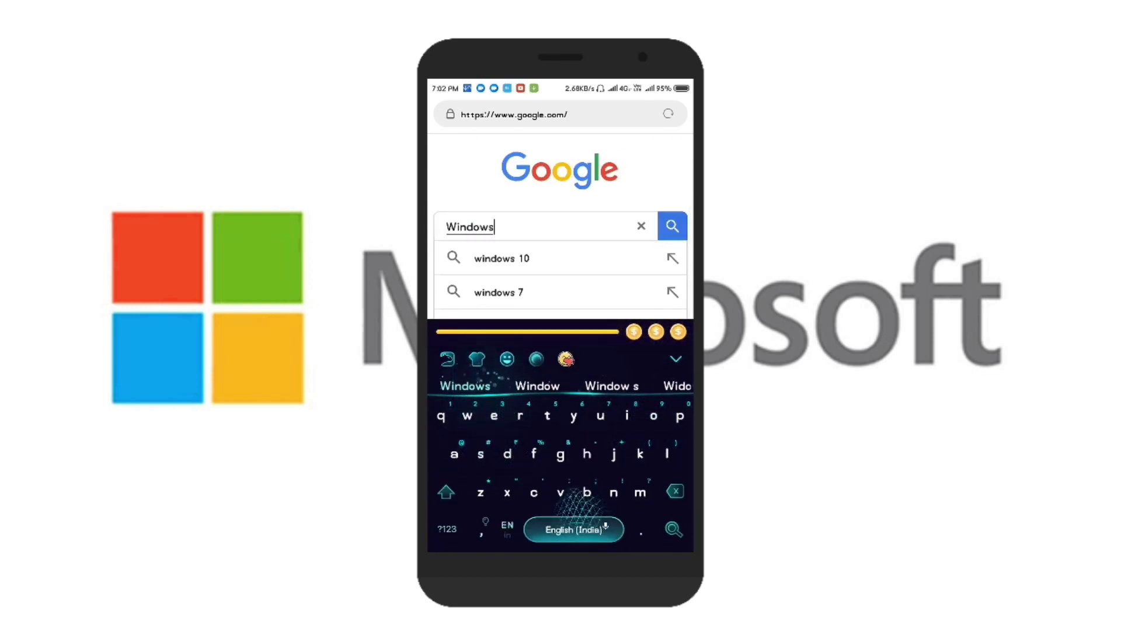
{"action": "type", "text": "10 "}
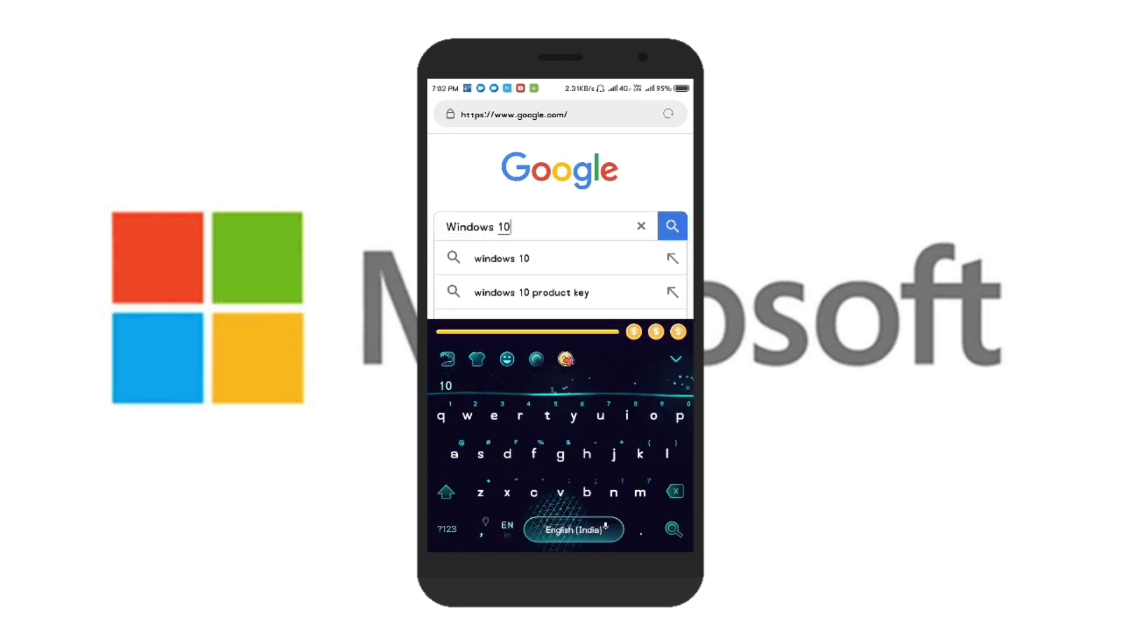
{"action": "type", "text": "isi"}
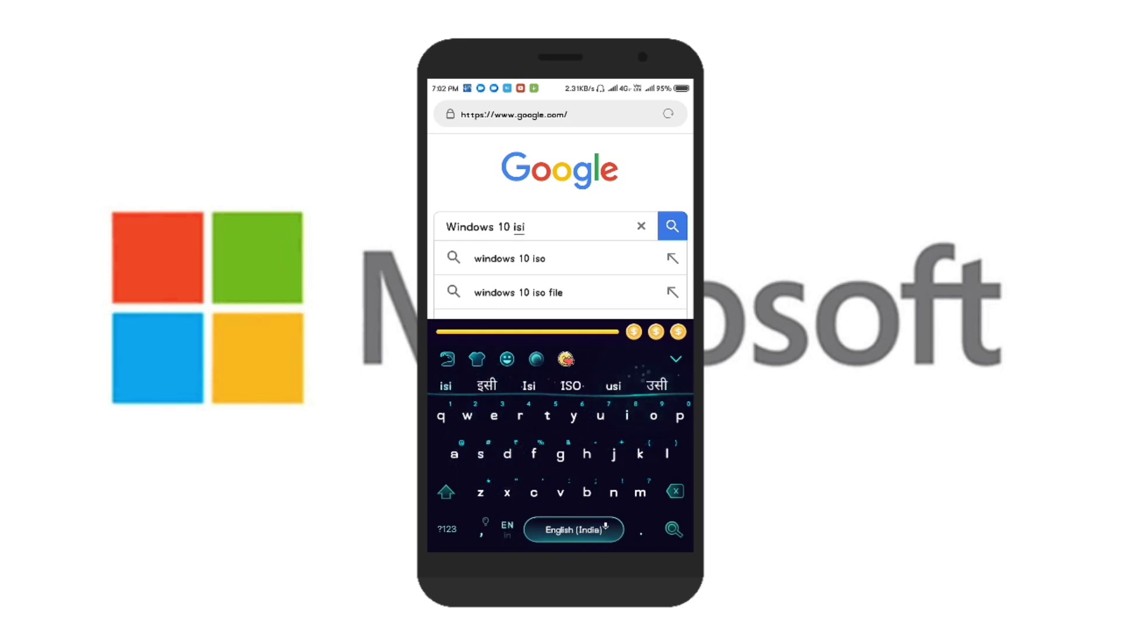
{"action": "left_click", "coordinate": [510, 259]}
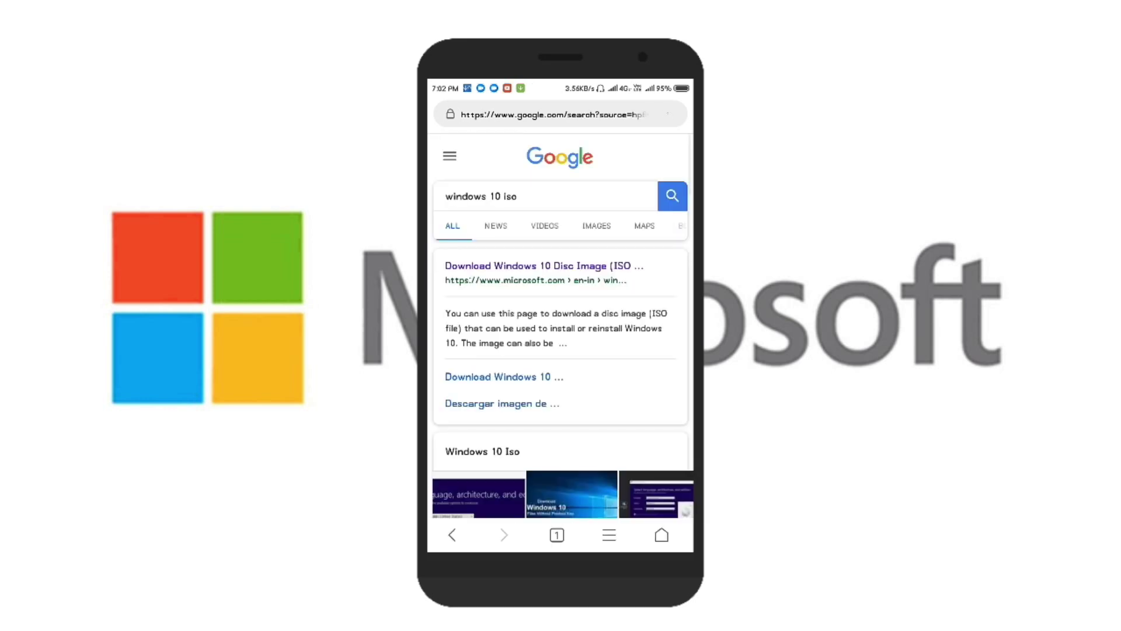
{"action": "left_click", "coordinate": [538, 265]}
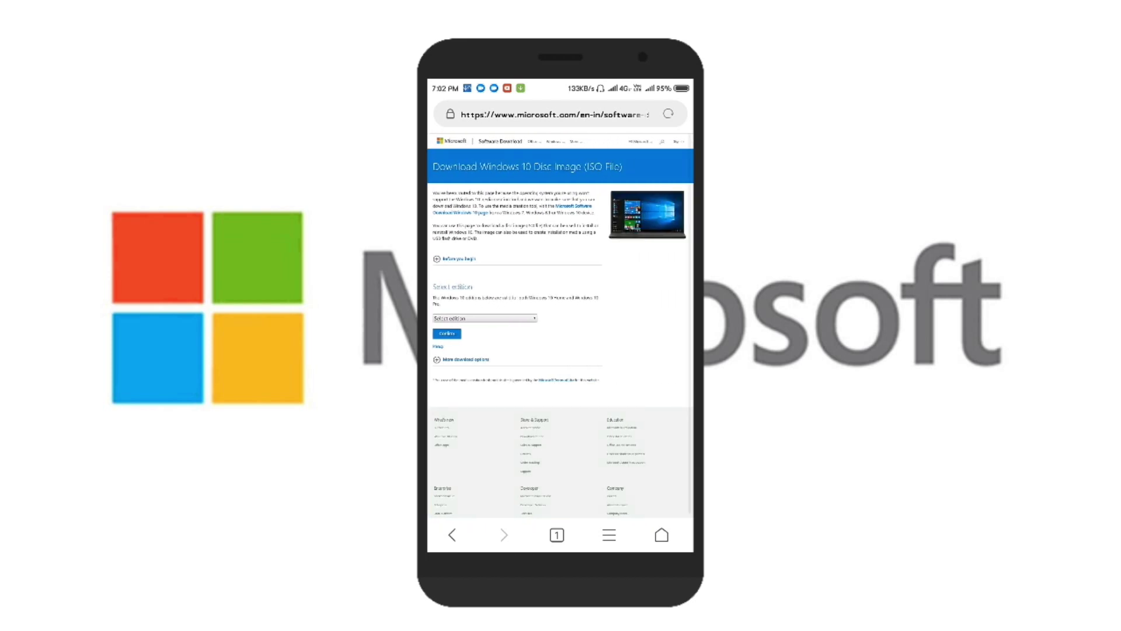
Select and confirm the Windows 10 edition in the Select edition dropdown
{"action": "left_click", "coordinate": [485, 319]}
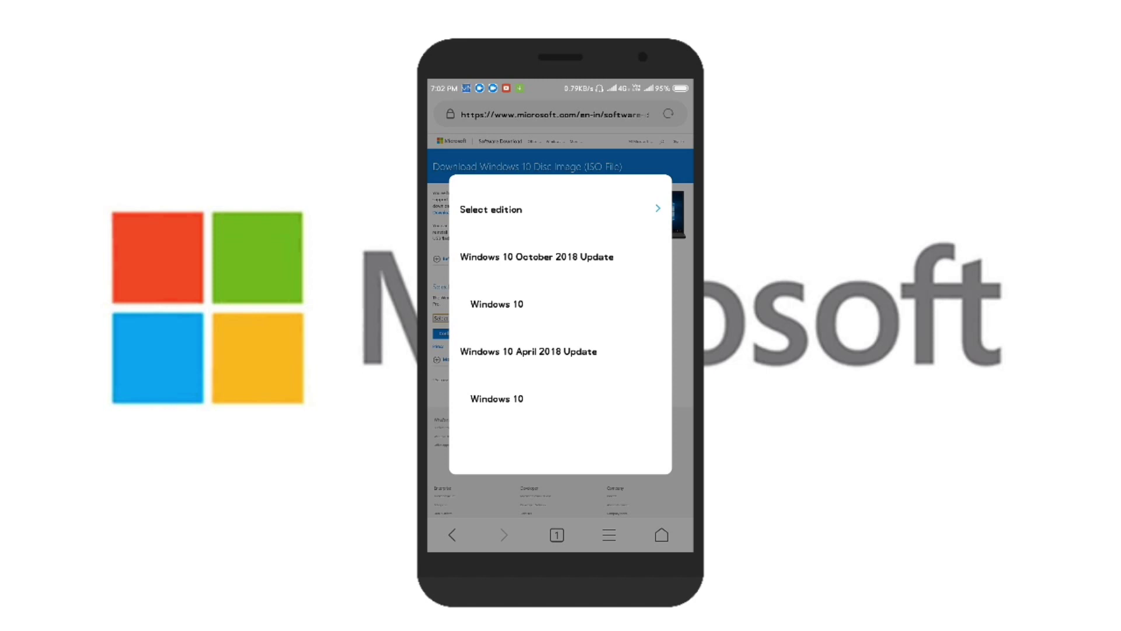
{"action": "left_click", "coordinate": [497, 304]}
{"action": "left_click", "coordinate": [484, 318]}
{"action": "left_click", "coordinate": [497, 304]}
{"action": "left_click", "coordinate": [447, 334]}
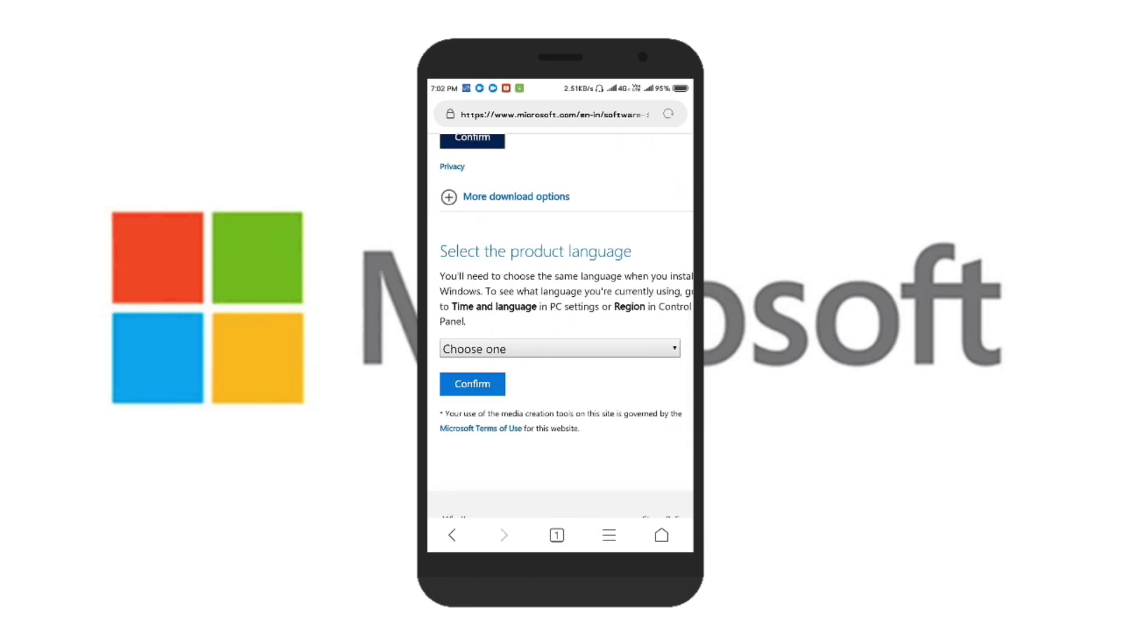
Choose and confirm English as the product language
{"action": "left_click", "coordinate": [559, 348]}
{"action": "scroll", "coordinate": [561, 322], "scroll_direction": "down", "scroll_amount": 5}
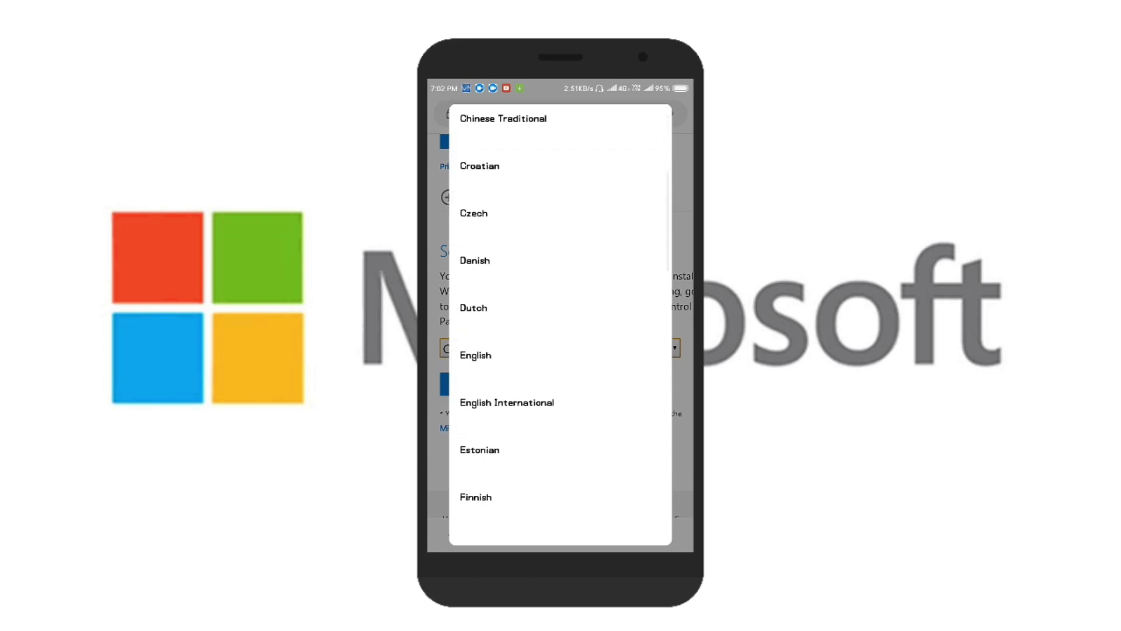
{"action": "left_click", "coordinate": [476, 293]}
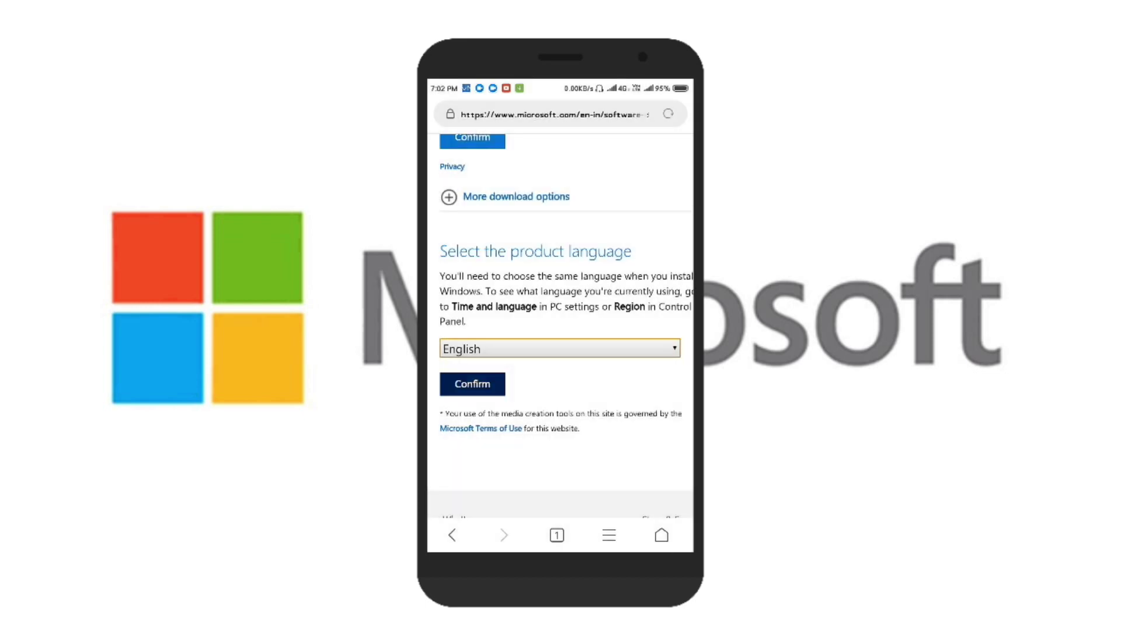
{"action": "left_click", "coordinate": [473, 384]}
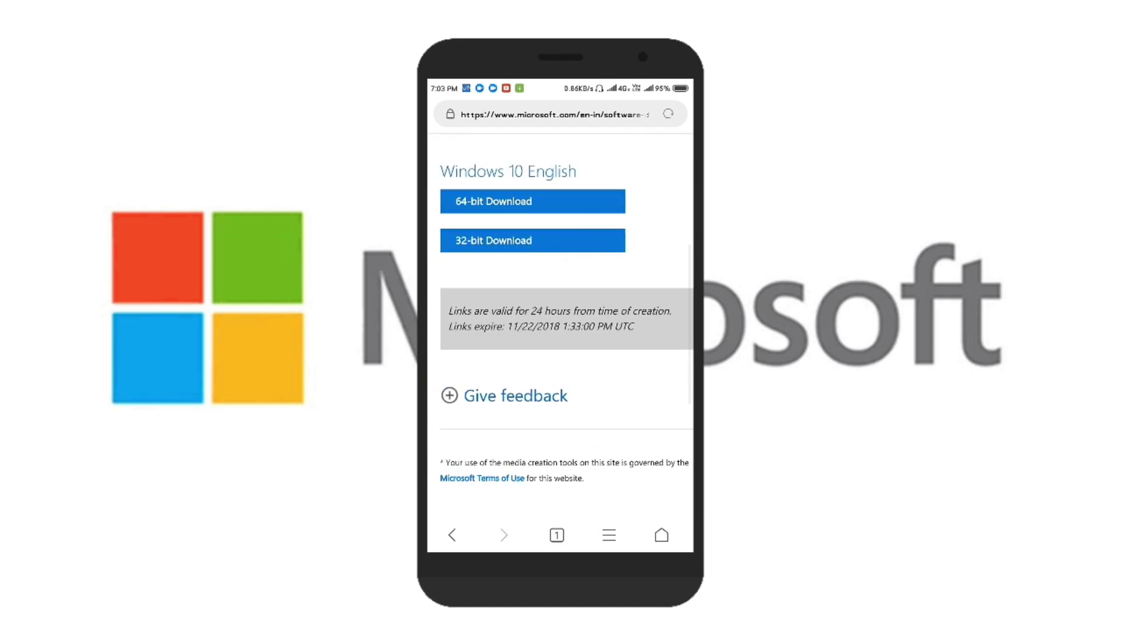
Download the 64-bit link and accept saving the 4.73 GB Win10_1809Oct_English_x64.iso
{"action": "scroll", "coordinate": [561, 328], "scroll_direction": "up", "scroll_amount": 2}
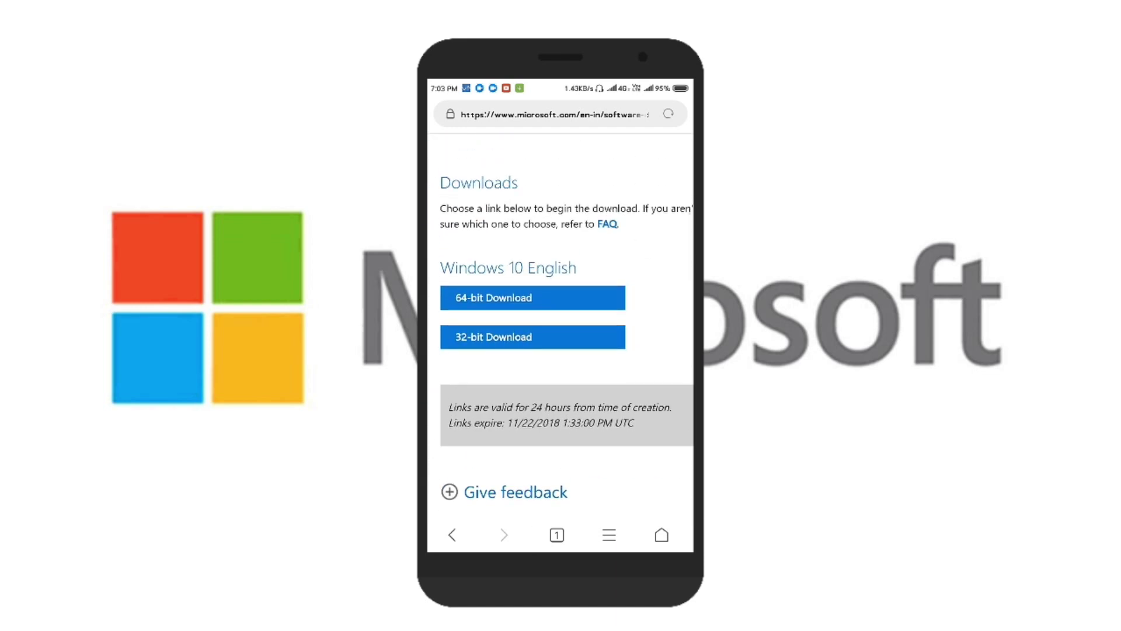
{"action": "left_click", "coordinate": [533, 297]}
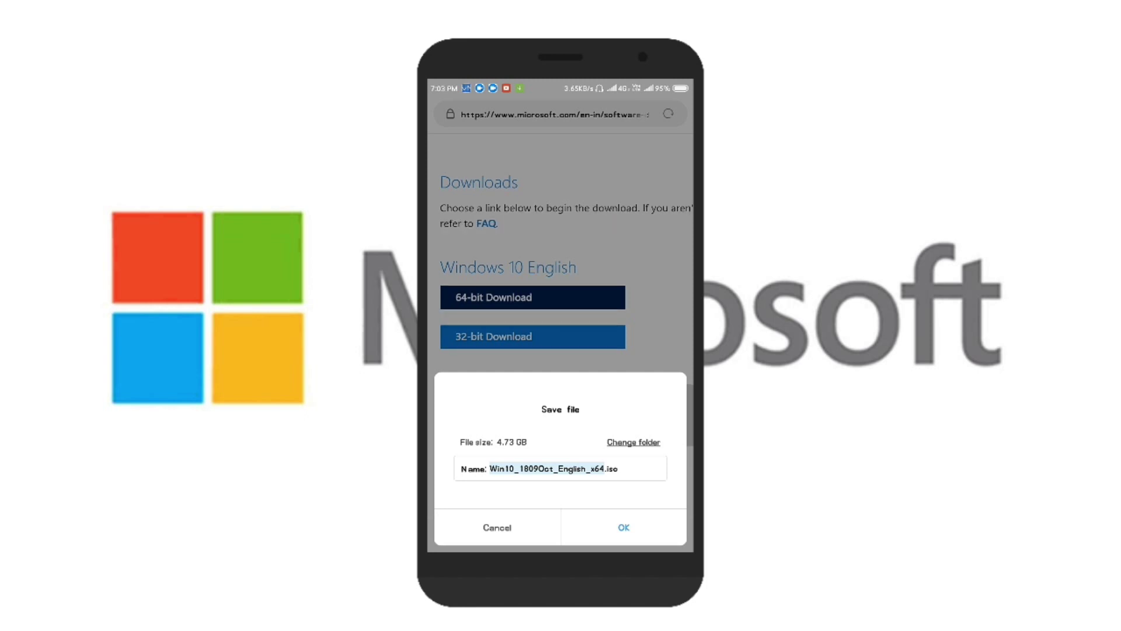
{"action": "left_click", "coordinate": [497, 528]}
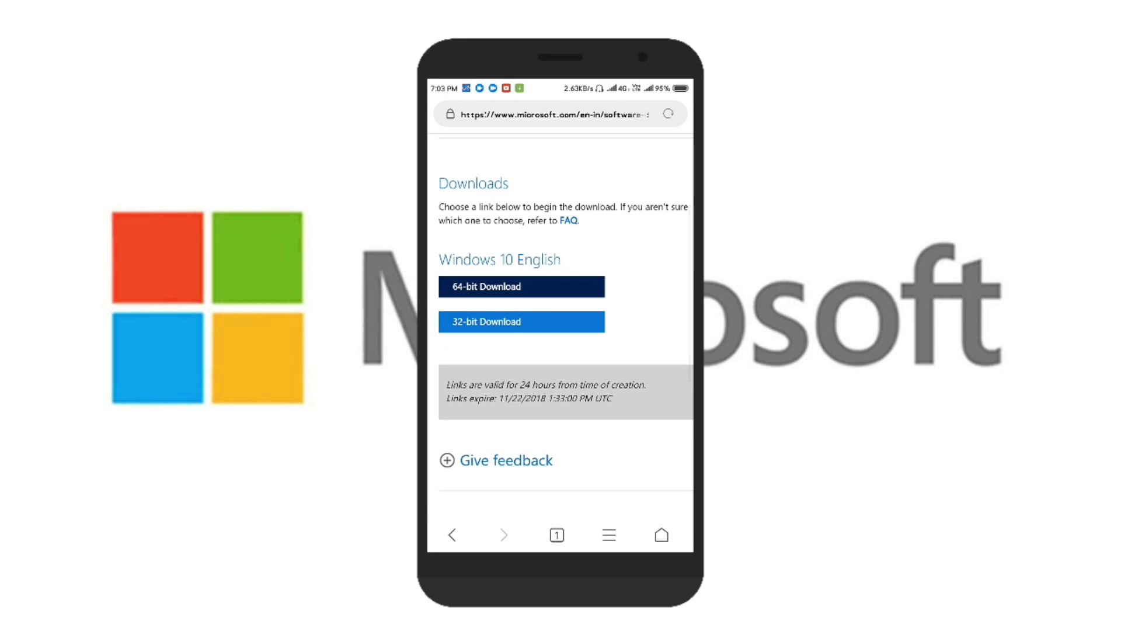